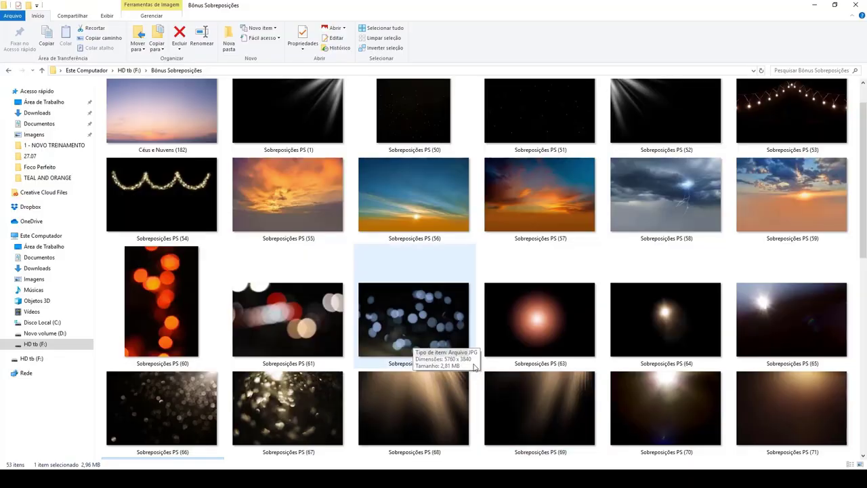
Browse the overlay images and drag bokeh overlay Sobreposições PS (81) toward the portrait
scroll(474, 393, down, 2)
scroll(479, 334, down, 1)
scroll(479, 333, down, 2)
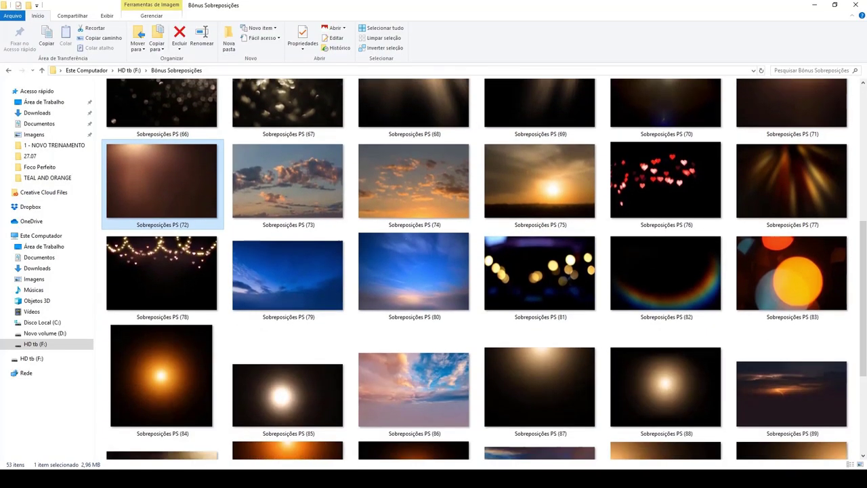
scroll(474, 379, up, 4)
scroll(458, 266, down, 2)
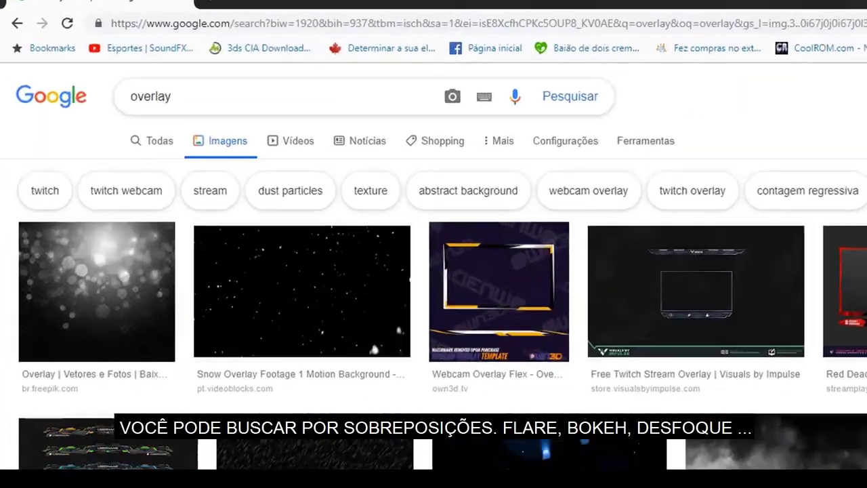
scroll(131, 447, down, 5)
scroll(131, 447, down, 5)
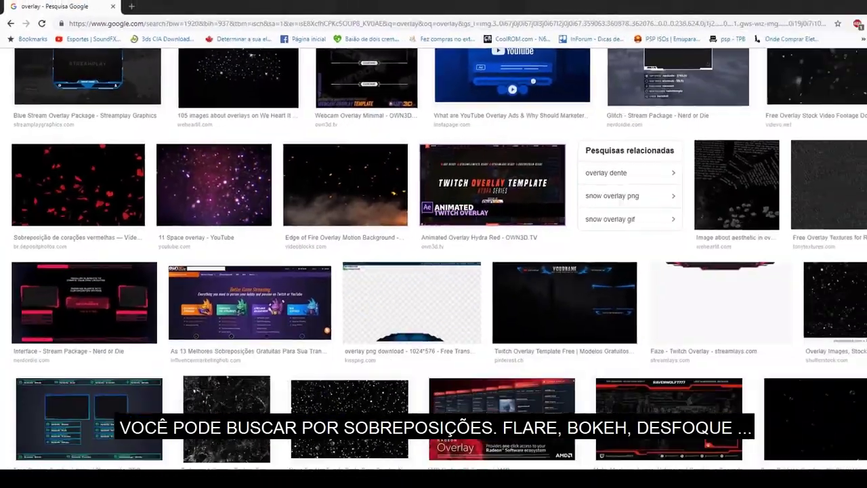
scroll(130, 447, down, 3)
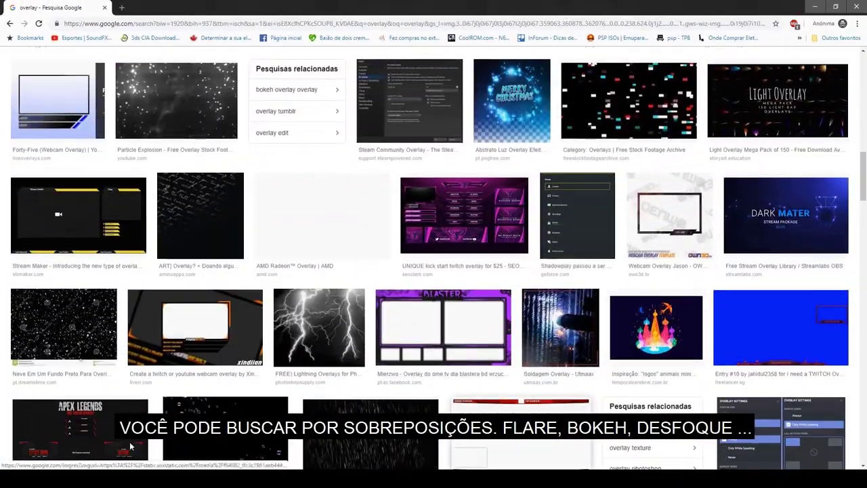
scroll(131, 447, down, 3)
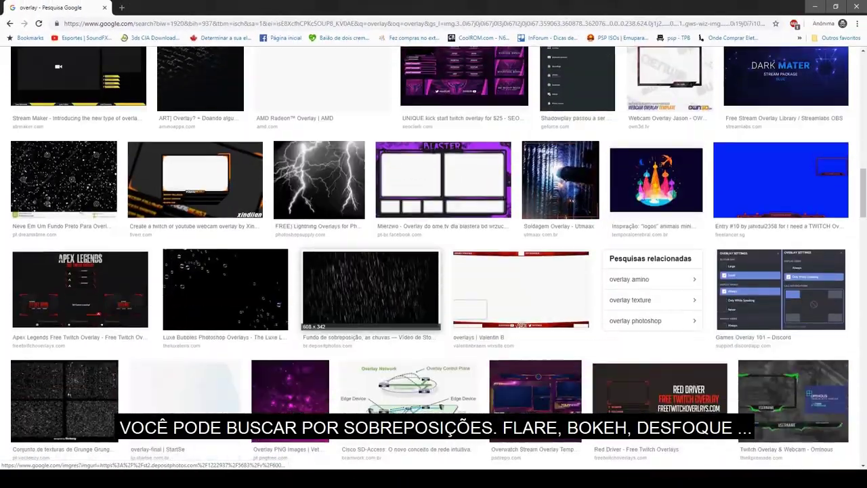
click(370, 288)
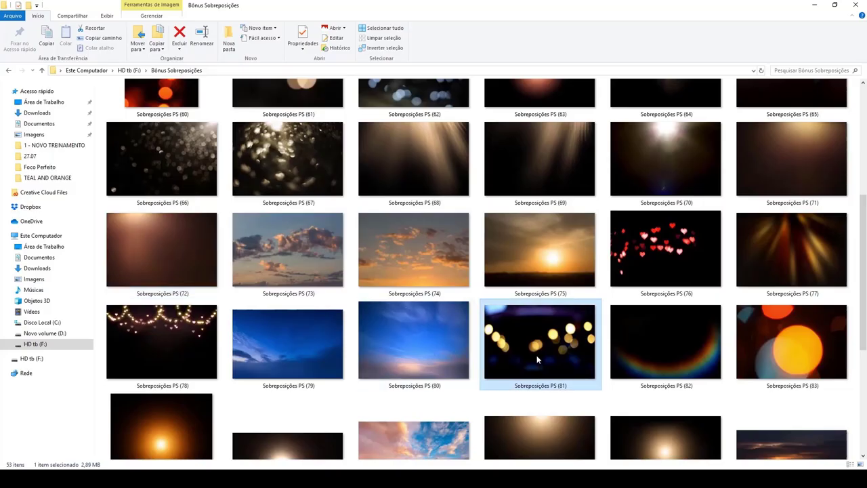
drag(541, 358, 255, 454)
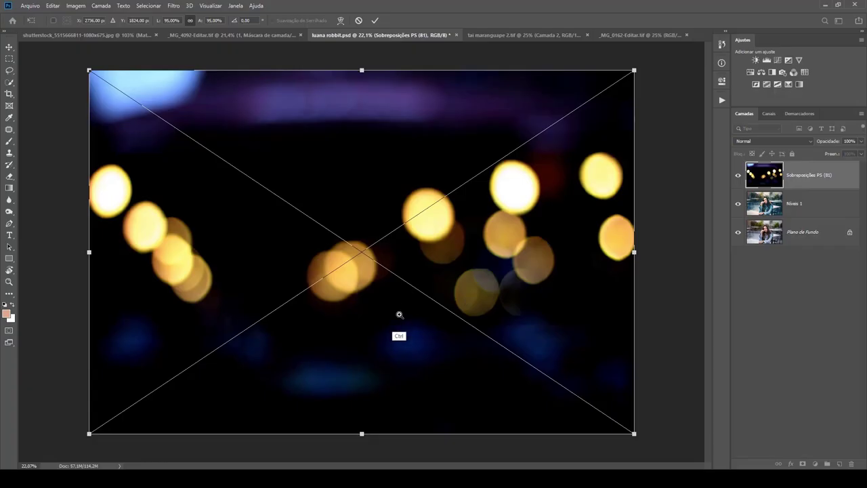
Place Sobreposições PS (81) on the portrait, scale it to about 96%, and commit
drag(399, 314, 375, 323)
mouse_move(580, 105)
mouse_down()
mouse_move(484, 185)
mouse_move(580, 118)
mouse_move(597, 94)
mouse_move(599, 101)
mouse_up()
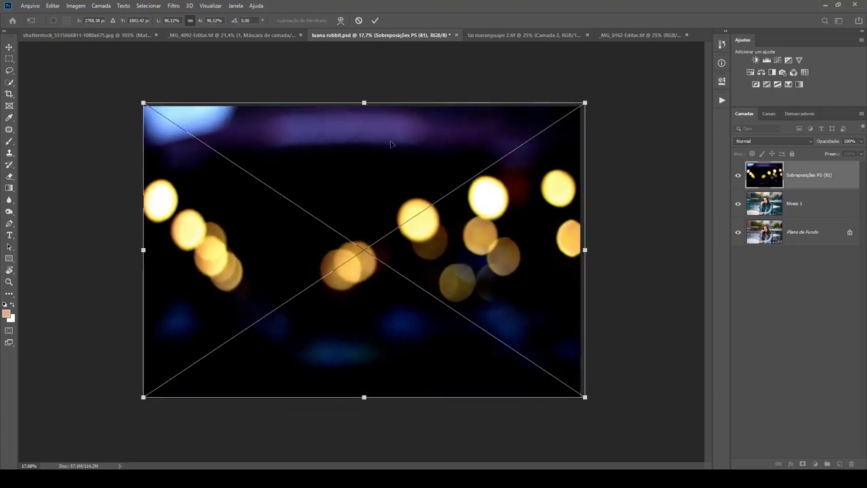
key(b)
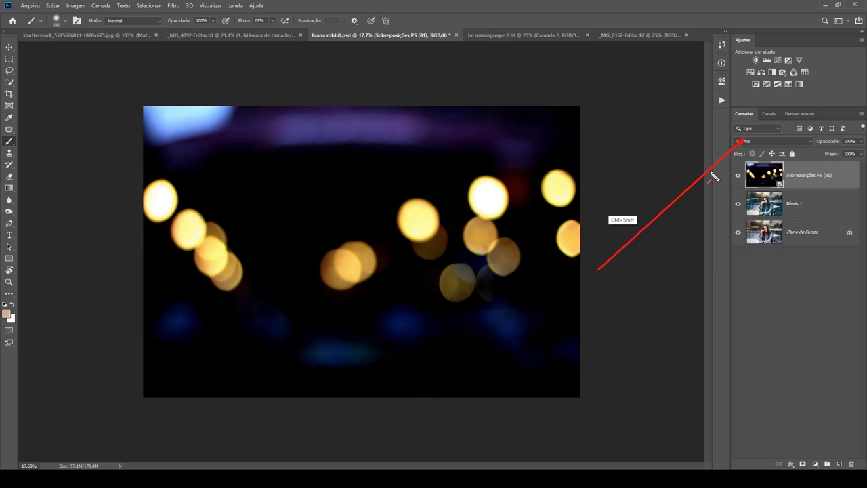
Blend the bokeh overlay in Divisão mode and reset colours to default black and white
click(749, 143)
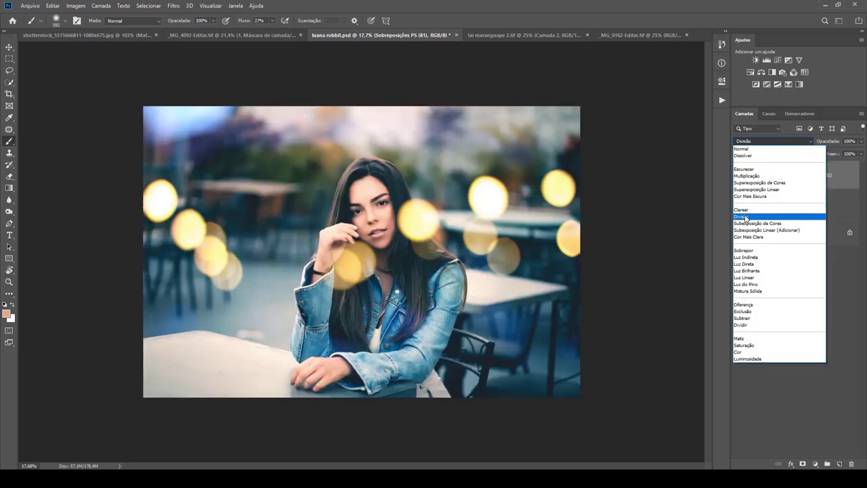
click(738, 215)
scroll(674, 137, up, 3)
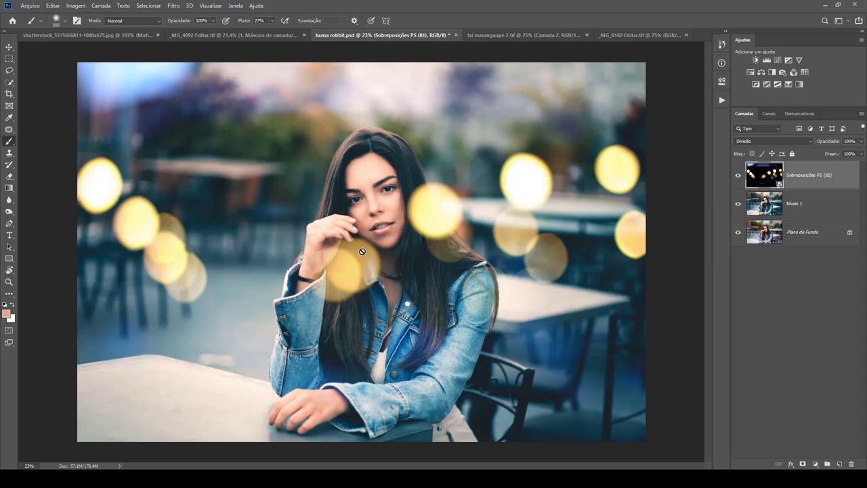
key(d)
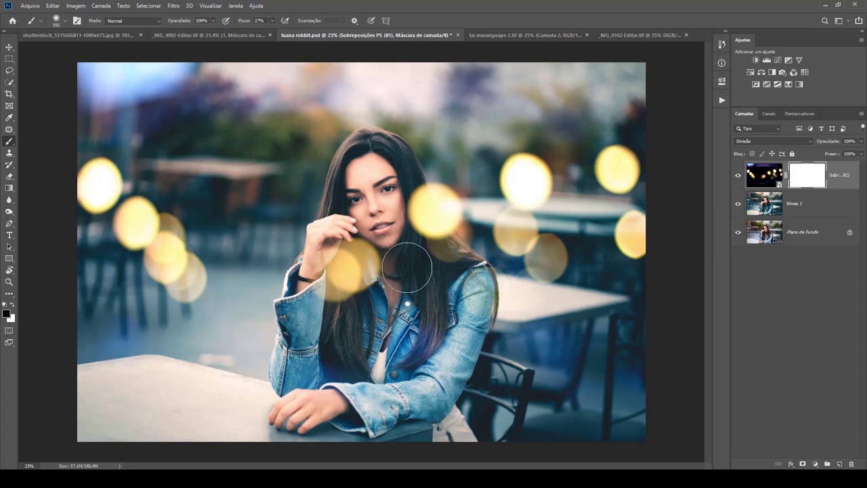
Mask the bokeh off the hair beside her face and the top-left blue tint, comparing visibility
mouse_move(430, 209)
mouse_down()
mouse_move(425, 250)
mouse_move(388, 250)
mouse_move(363, 341)
mouse_up()
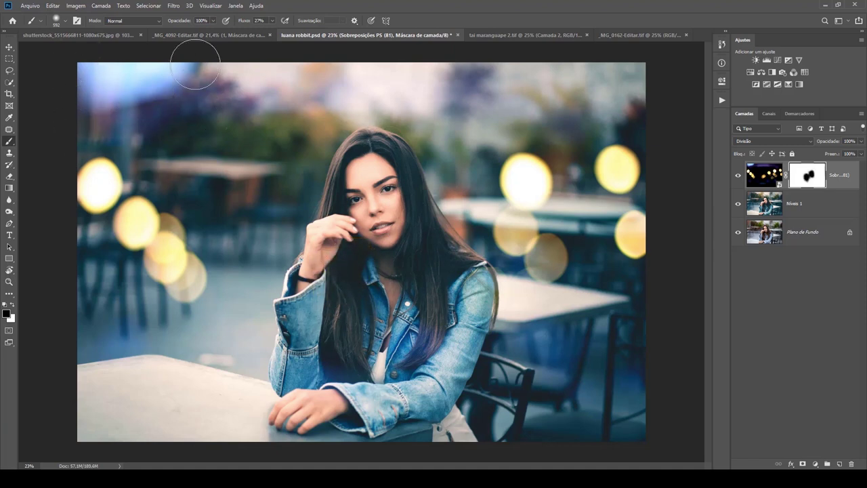
drag(70, 63, 255, 120)
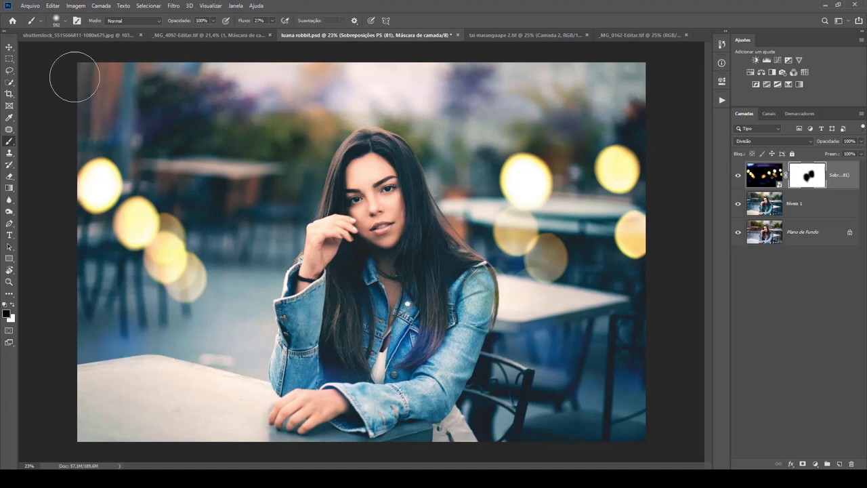
click(738, 176)
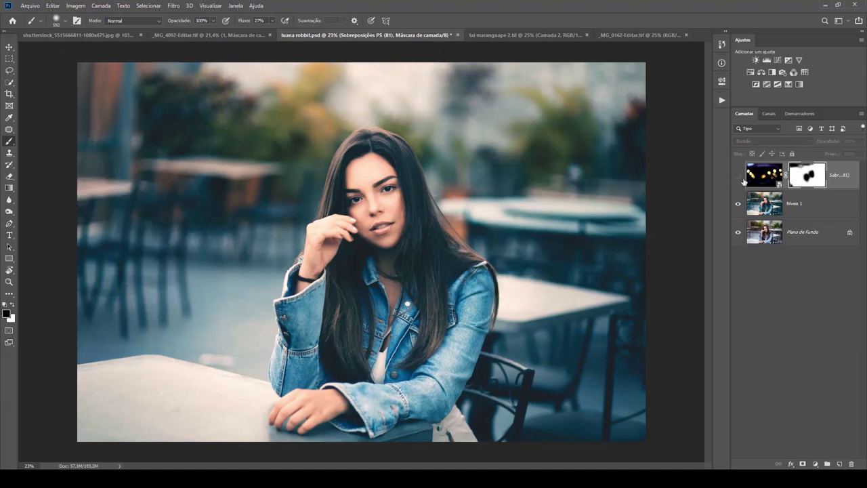
click(738, 176)
click(739, 176)
click(738, 176)
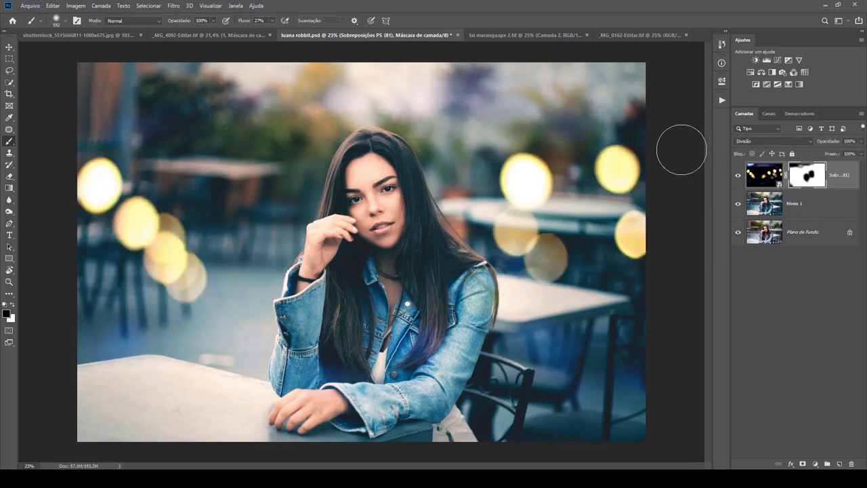
key(ctrl+2)
Replace the bokeh layer with rainbow overlay Sobreposições PS (82), blended in Divisão mode
key(Delete)
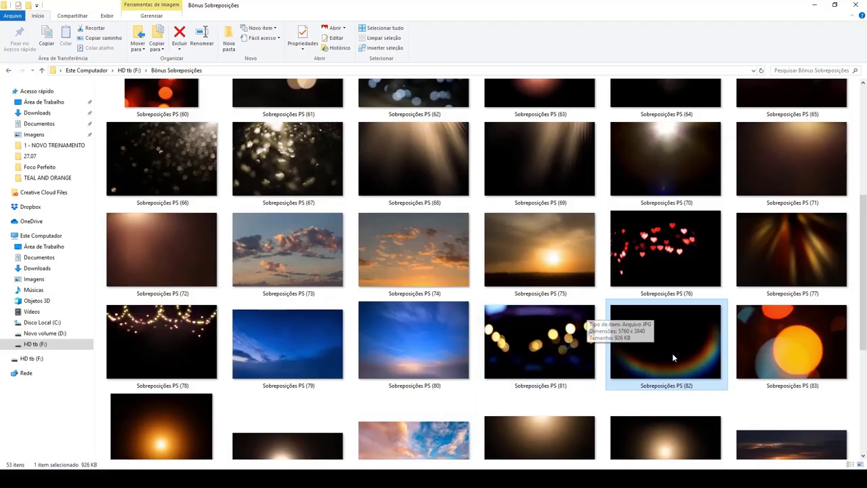
drag(625, 349, 295, 340)
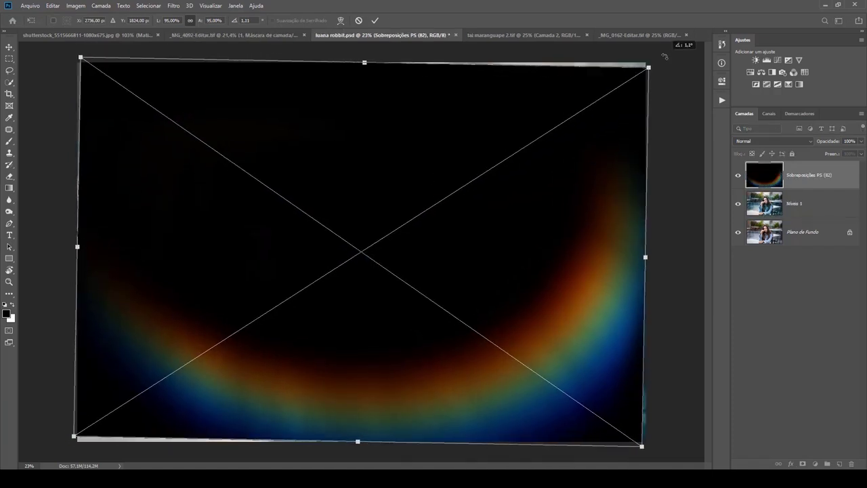
key(Return)
key(b)
click(752, 140)
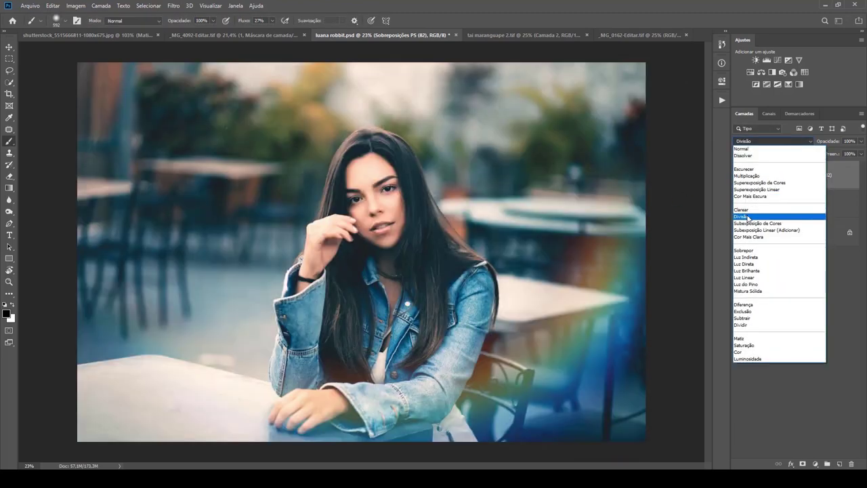
click(747, 216)
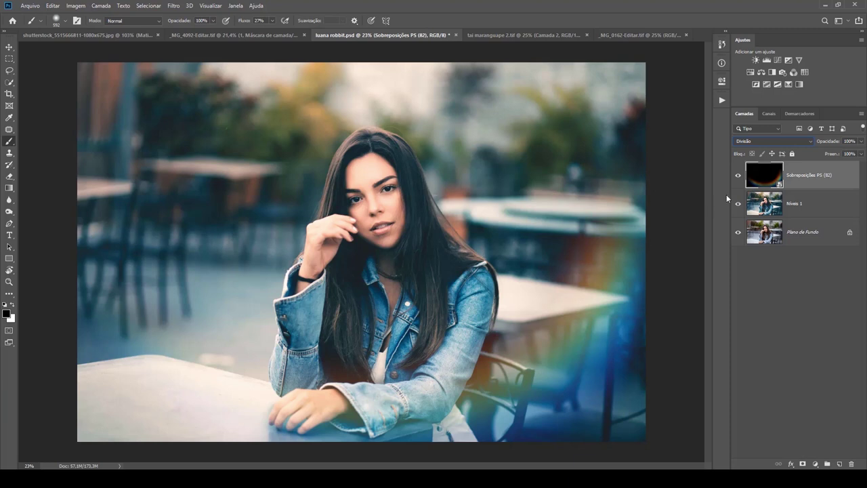
click(738, 176)
click(738, 177)
click(738, 177)
click(738, 176)
alt+click(738, 233)
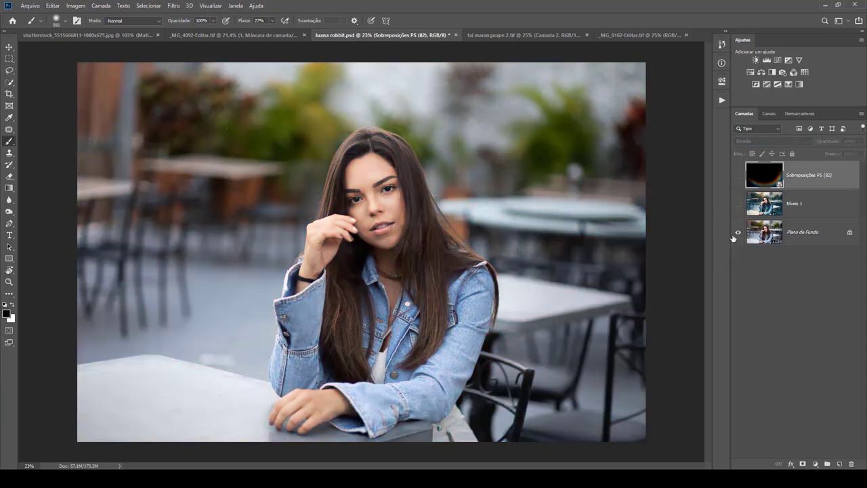
click(738, 205)
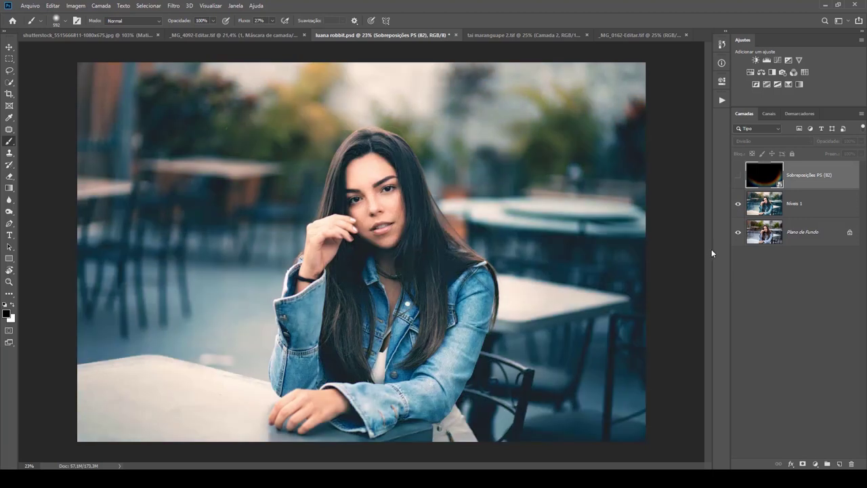
click(738, 176)
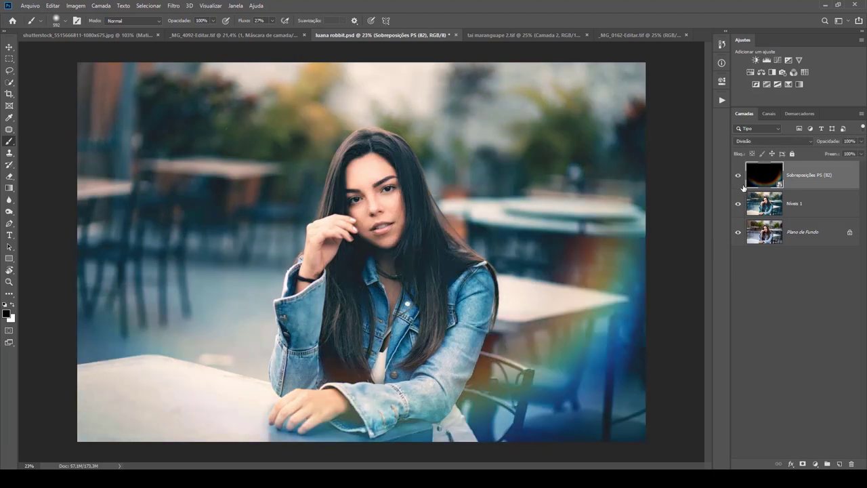
alt+click(738, 233)
alt+click(738, 234)
Place Sobreposições PS (90) on _MG_0162-Editar.tif, moving and enlarging it to cover the photo
click(635, 34)
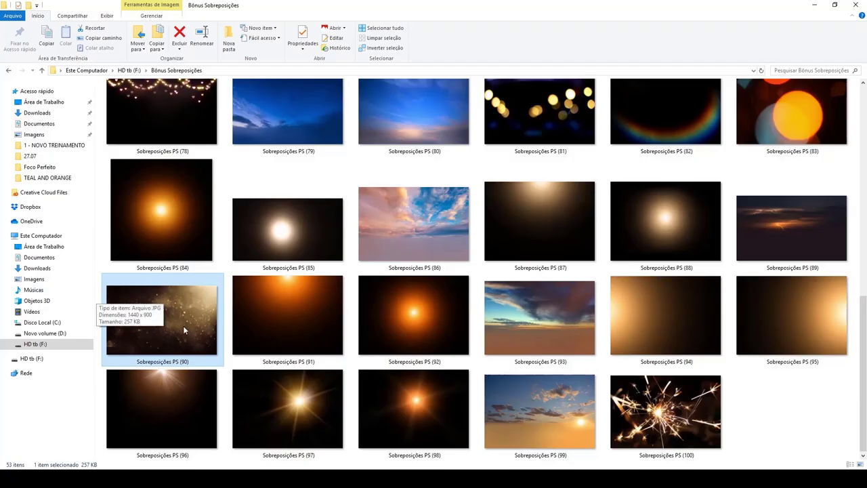
mouse_move(185, 344)
mouse_down()
mouse_move(274, 396)
mouse_move(272, 307)
mouse_up()
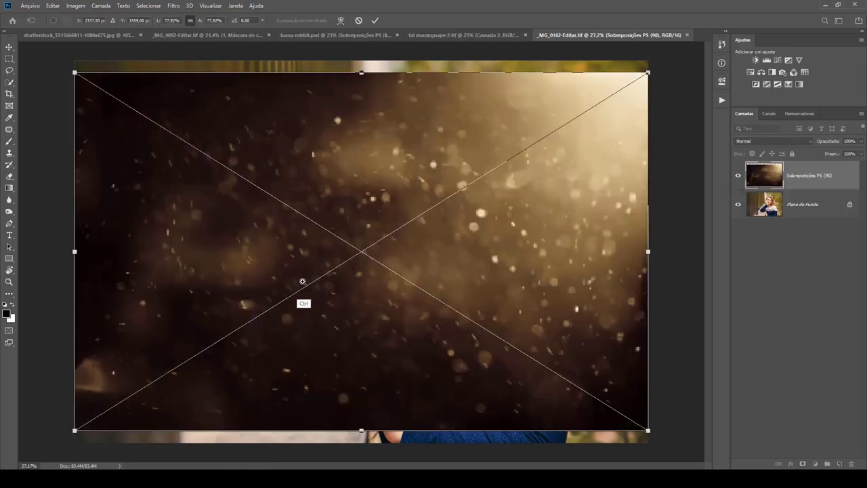
drag(259, 292, 177, 325)
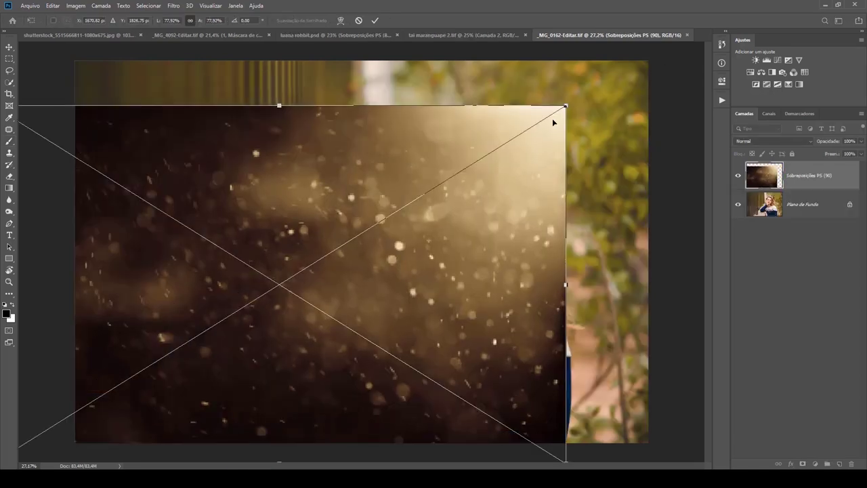
key(ctrl+minus)
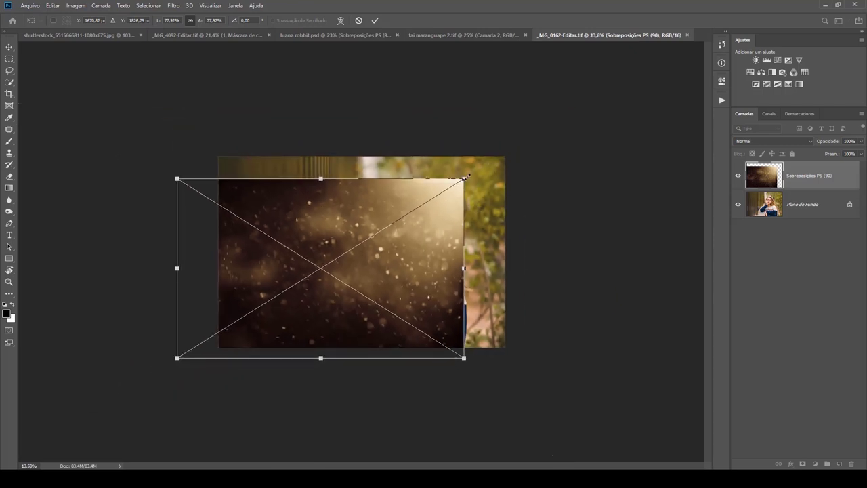
drag(464, 177, 494, 158)
mouse_move(430, 230)
mouse_down()
mouse_move(456, 215)
mouse_move(454, 221)
mouse_up()
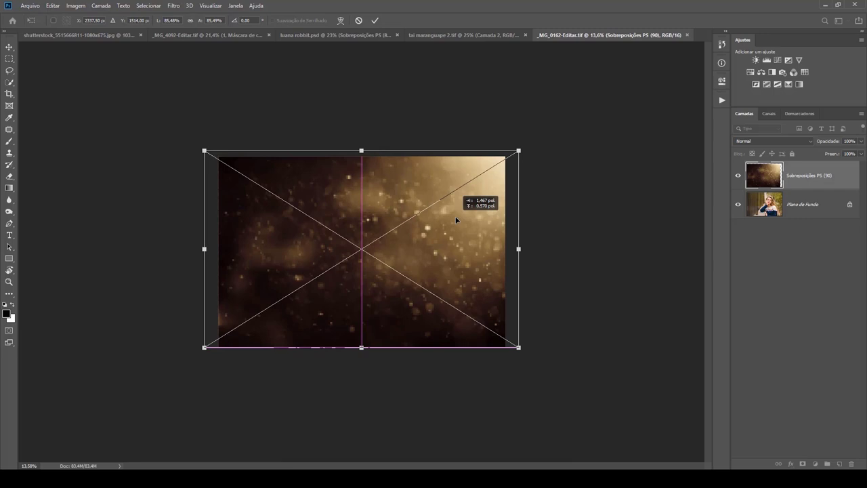
drag(518, 347, 525, 351)
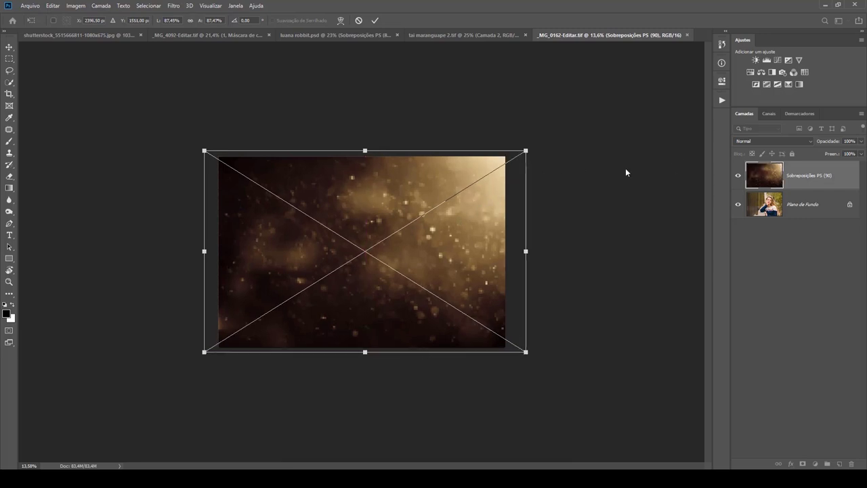
Commit the dust overlay and blend it in Divisão mode, toggling it to compare
key(b)
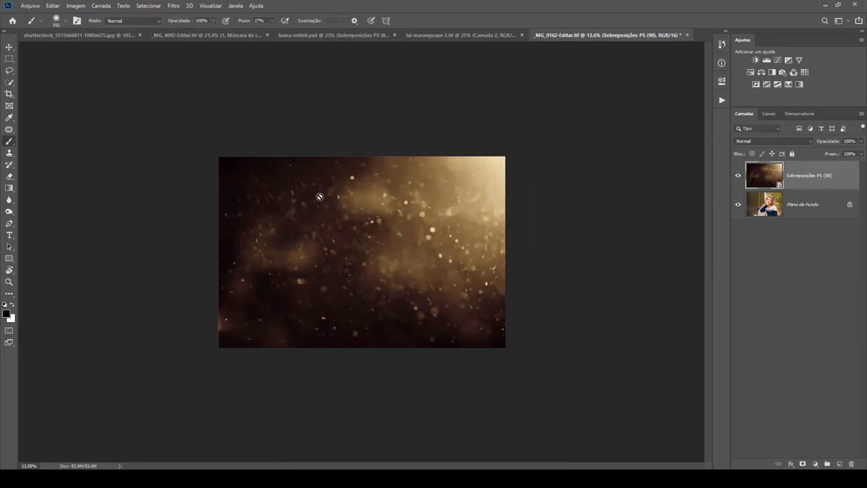
click(771, 141)
click(759, 322)
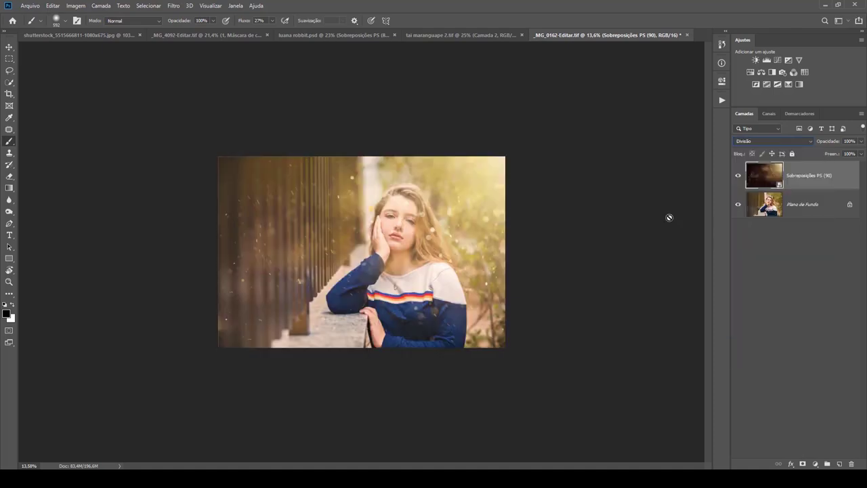
click(738, 176)
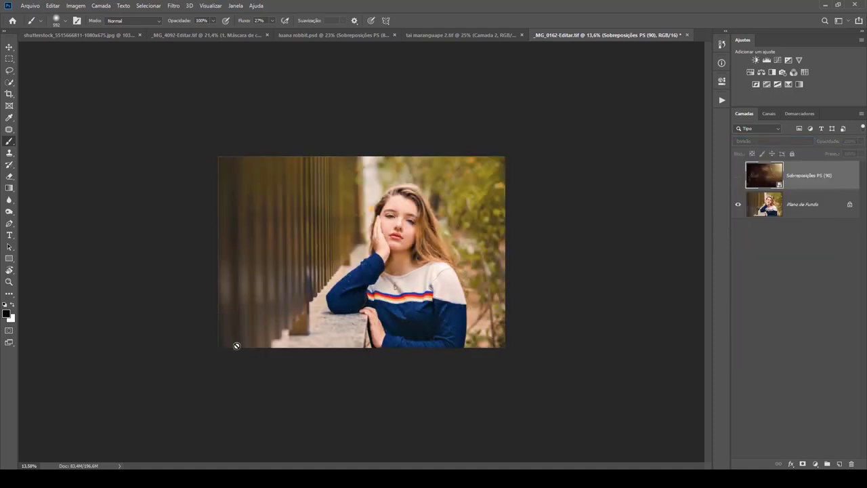
drag(162, 135, 389, 202)
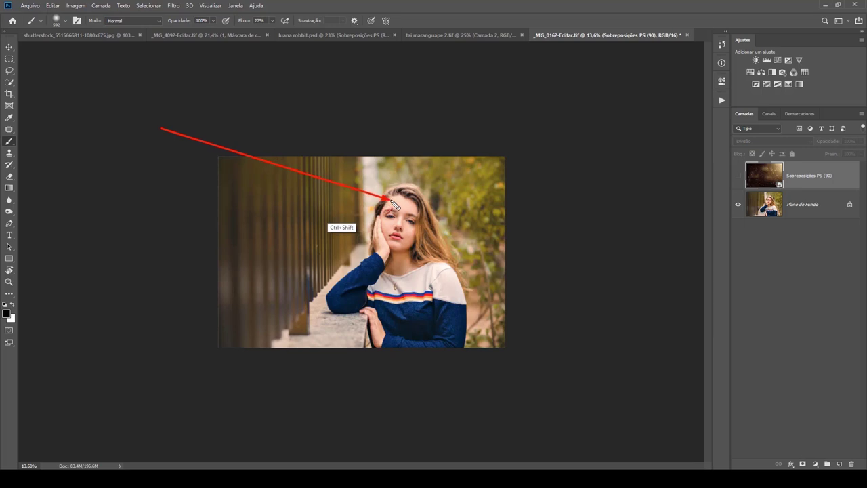
click(738, 176)
click(738, 176)
click(737, 176)
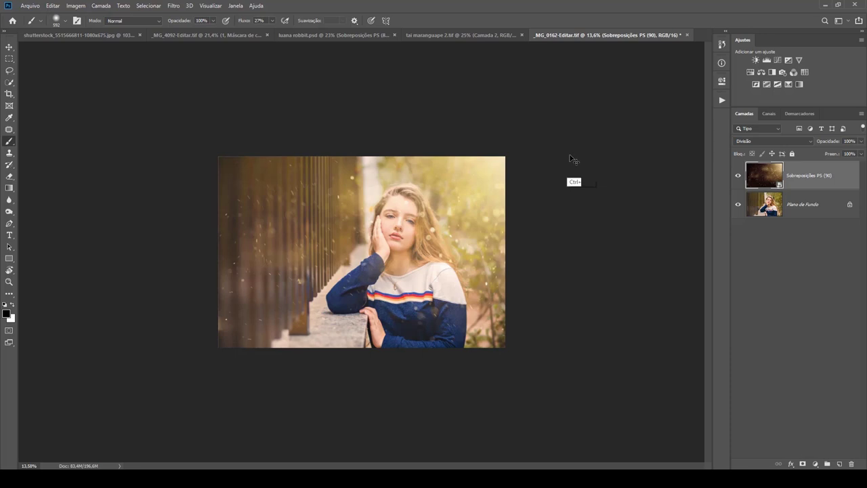
drag(652, 105, 439, 209)
Flip the Sobreposições PS (90) overlay with Virar horizontalmente in Free Transform
key(ctrl+t)
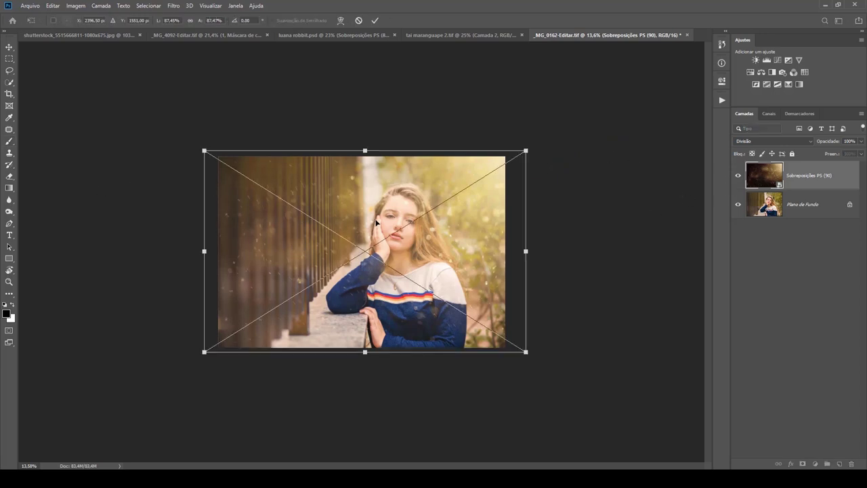
right_click(374, 254)
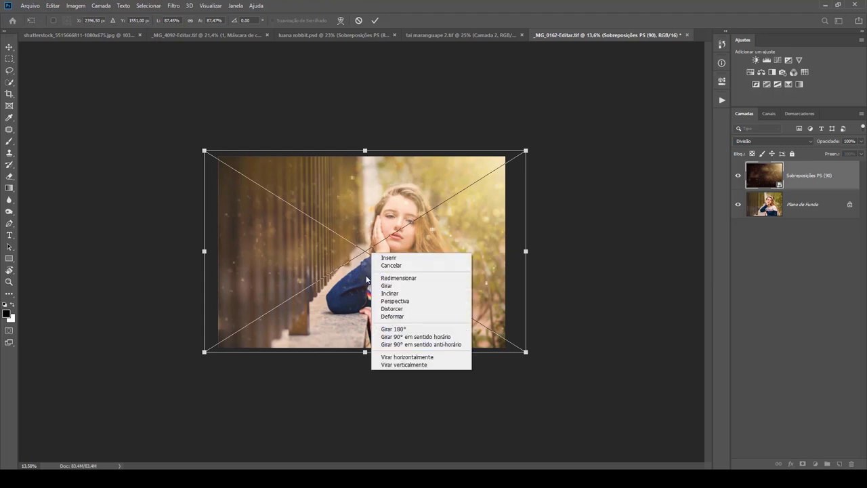
click(417, 357)
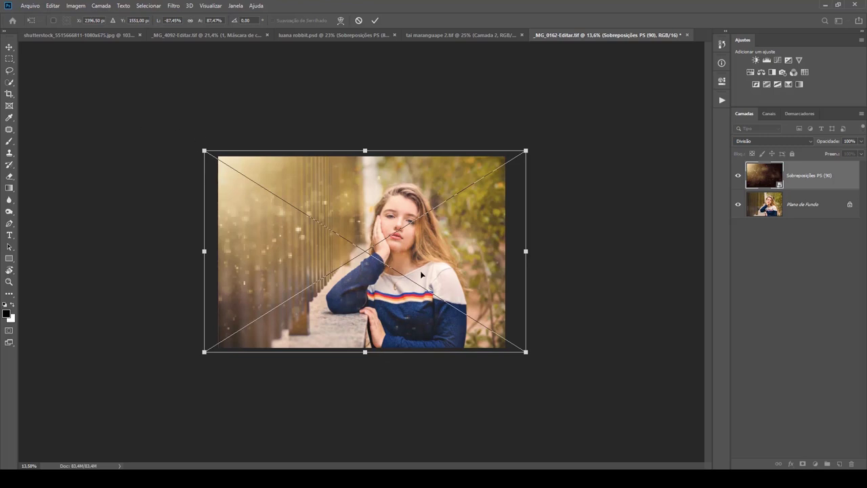
key(Return)
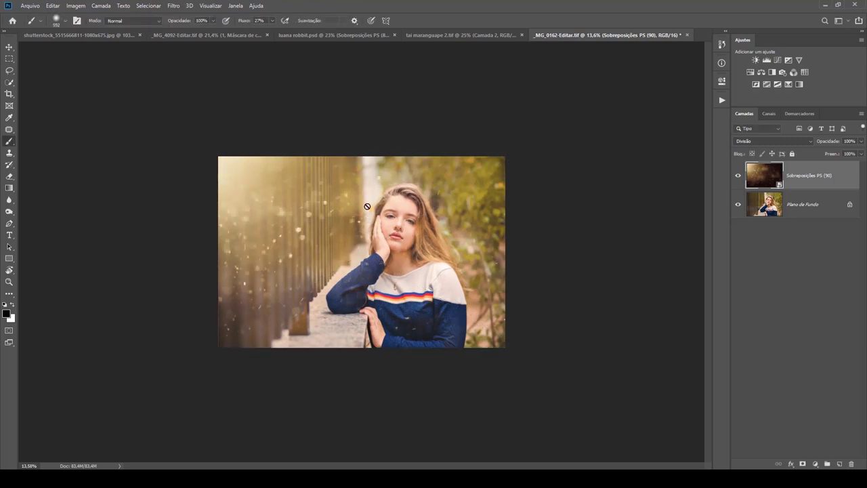
key(ctrl+plus)
Add a layer mask and paint the overlay off the girl's face, arm and chest
click(741, 176)
click(740, 180)
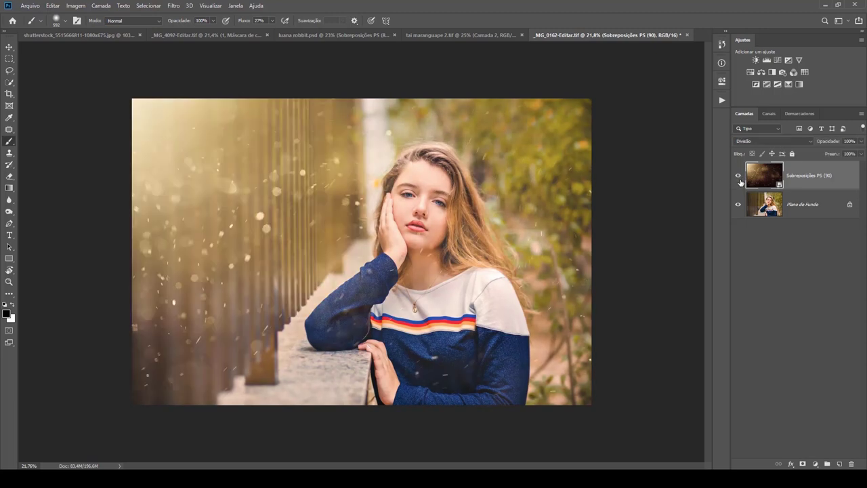
click(740, 177)
click(739, 177)
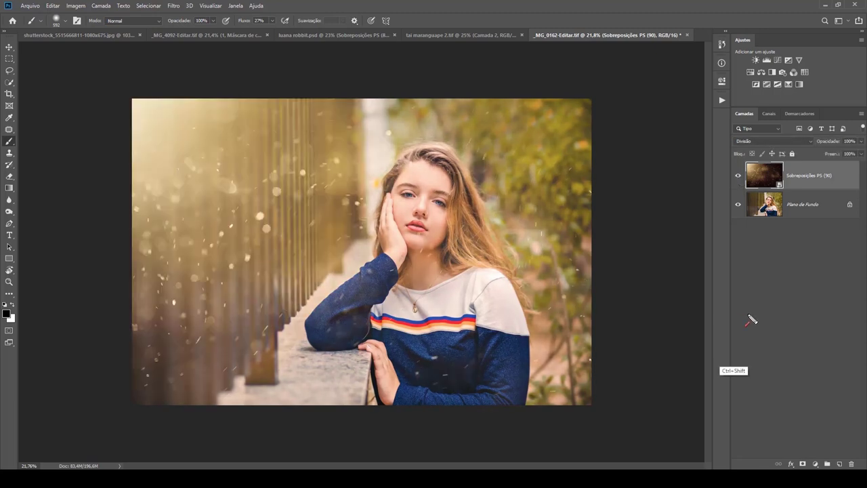
click(803, 463)
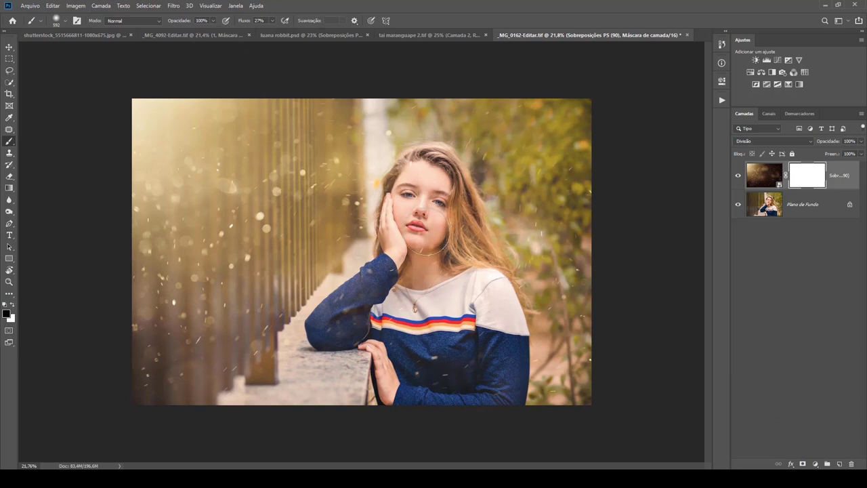
drag(427, 196, 464, 305)
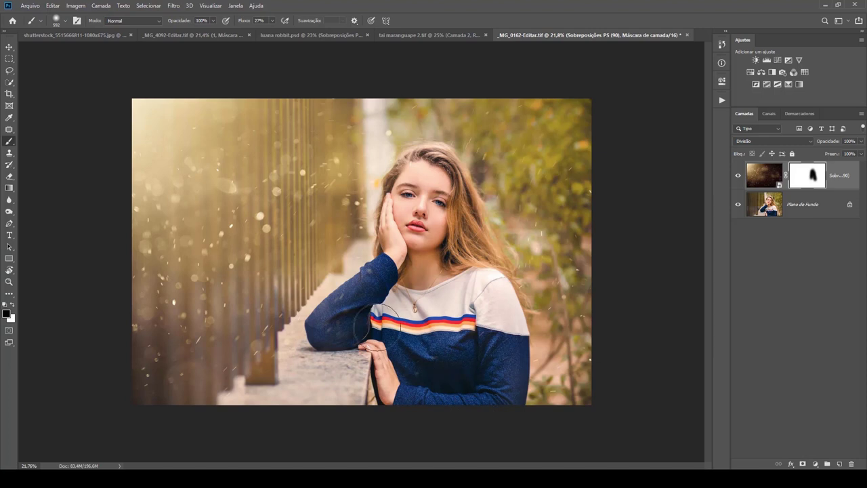
drag(416, 322, 436, 285)
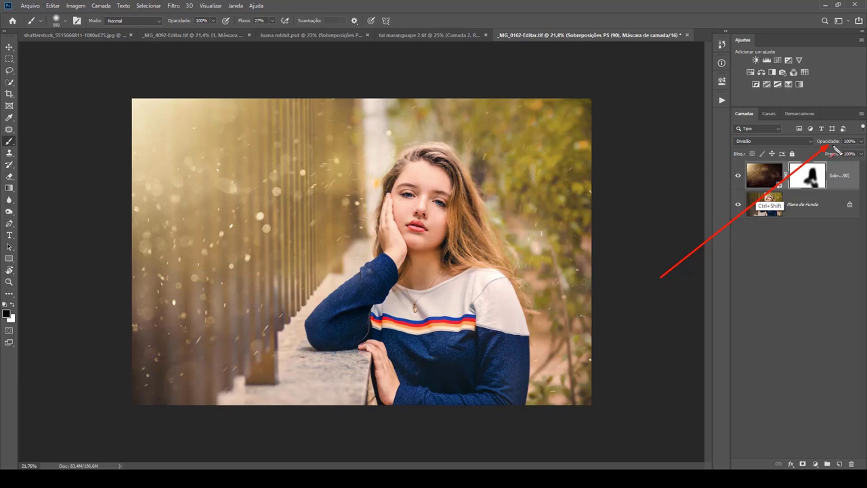
Lower the overlay opacity to 76% and target its image thumbnail
drag(836, 142, 824, 147)
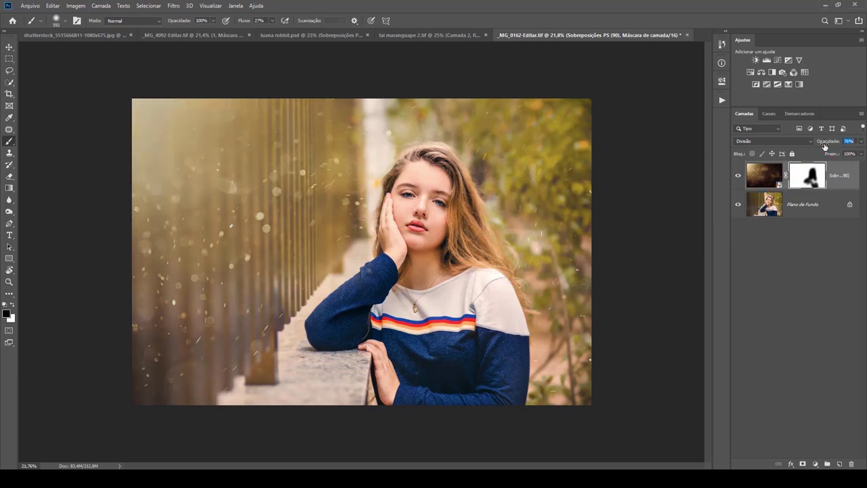
click(738, 175)
click(738, 175)
click(764, 175)
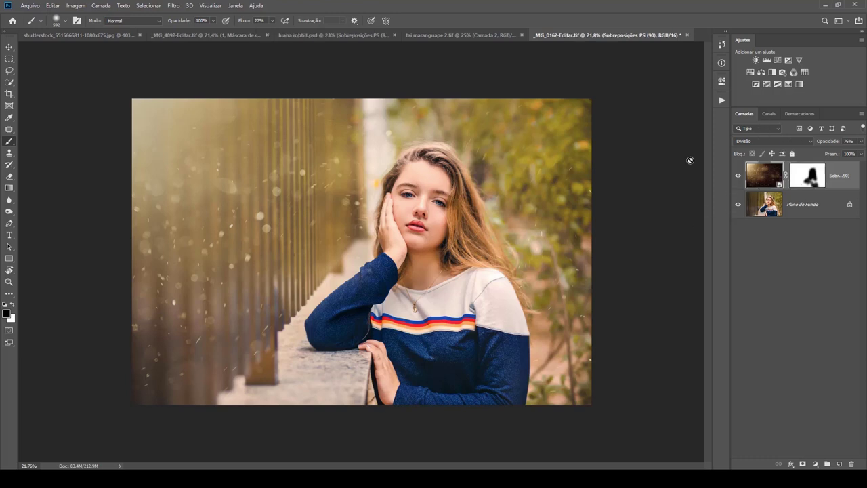
Desaturate the overlay with a Matiz/Saturação filter at -100 saturation
key(ctrl+u)
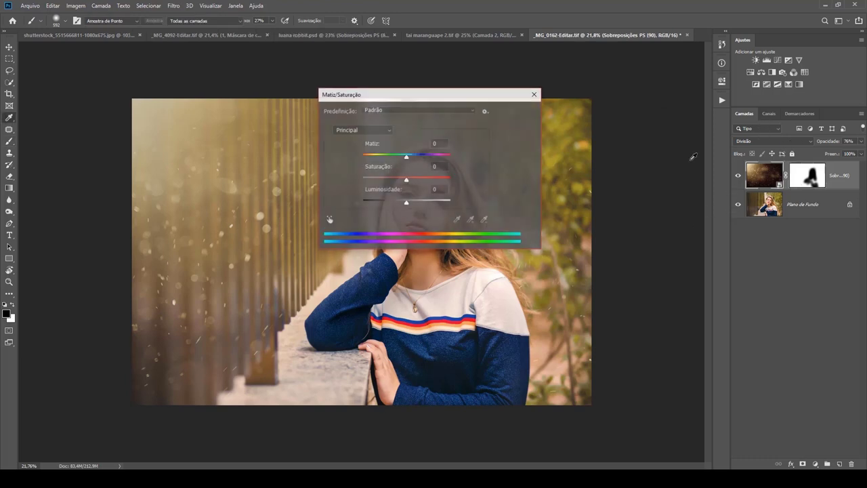
drag(406, 179, 316, 189)
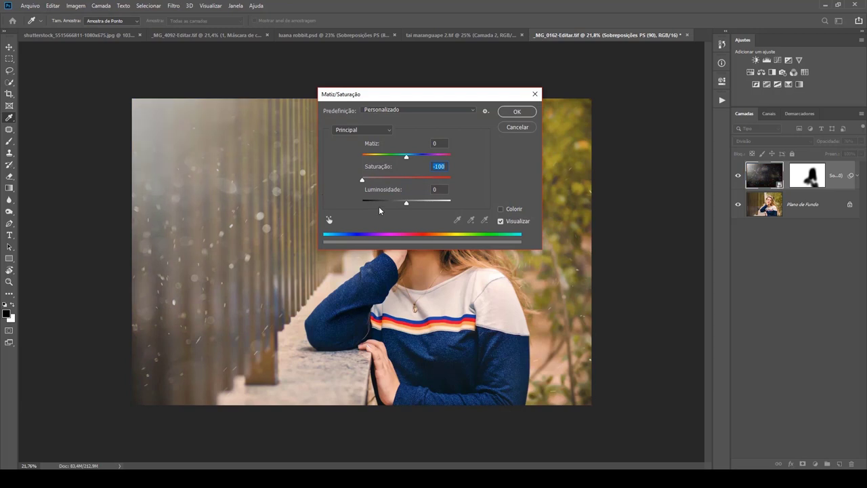
key(Return)
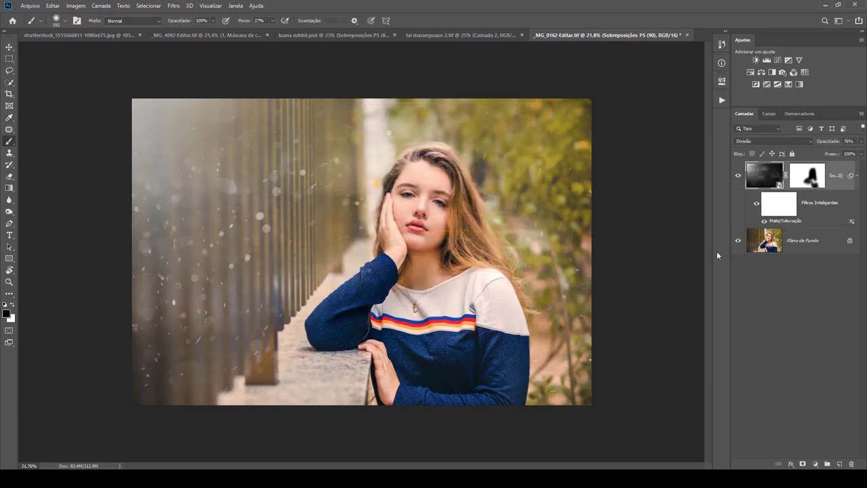
click(814, 463)
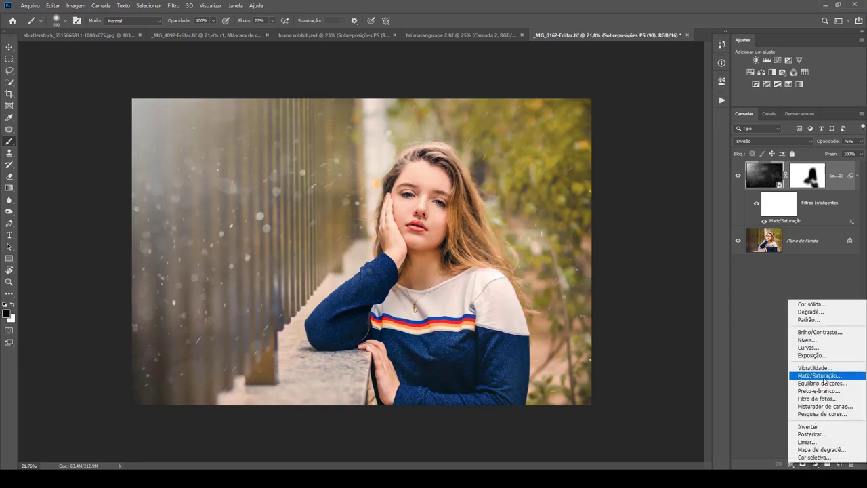
Add a Matiz/Saturação adjustment layer that drops Amarelos and Verdes saturation to -100
click(827, 376)
click(589, 120)
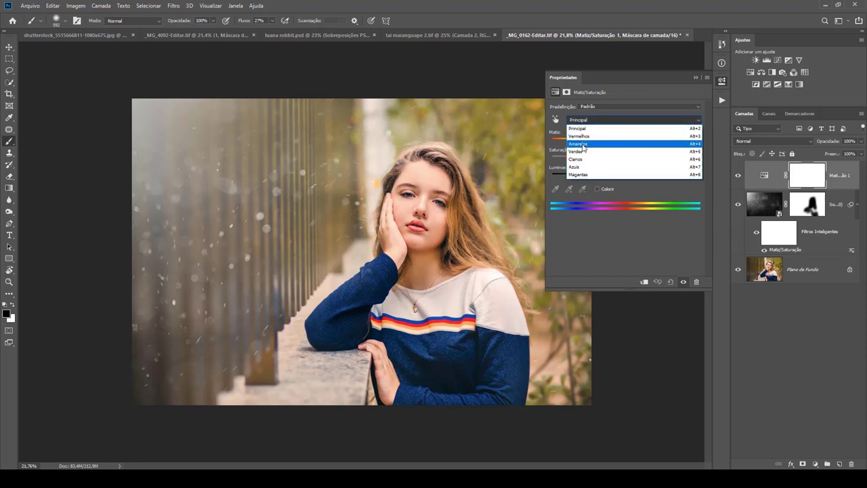
click(581, 143)
drag(623, 159, 528, 163)
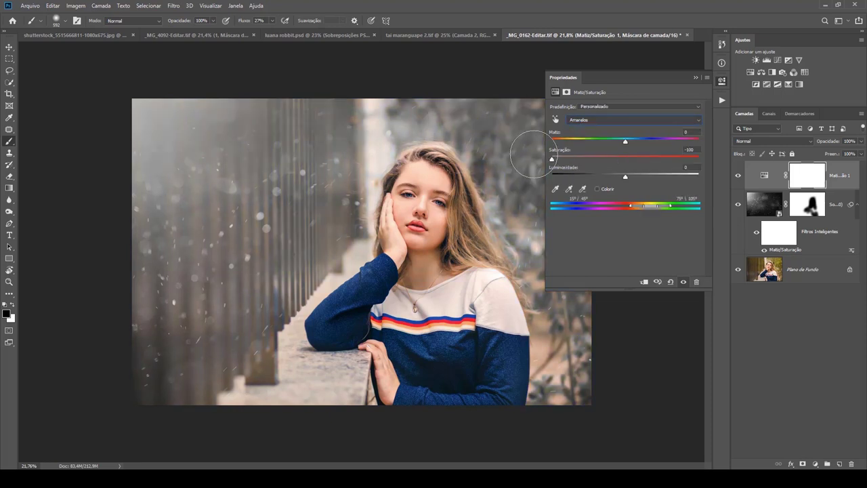
click(586, 120)
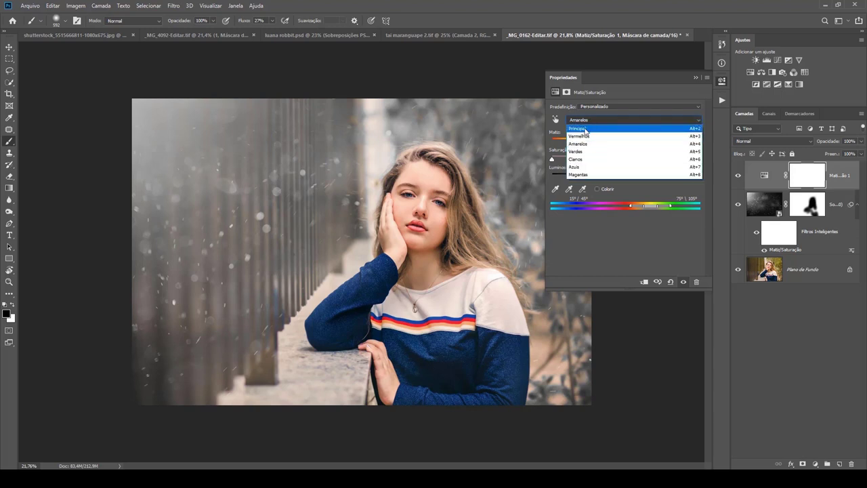
click(596, 151)
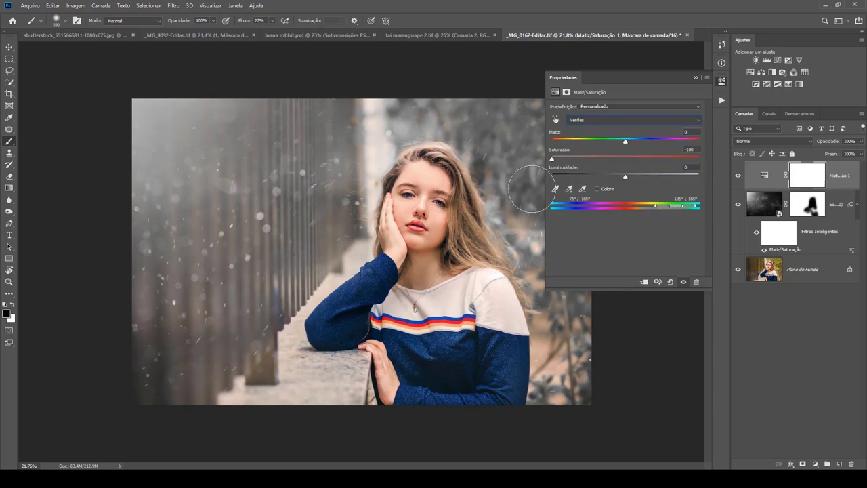
click(695, 78)
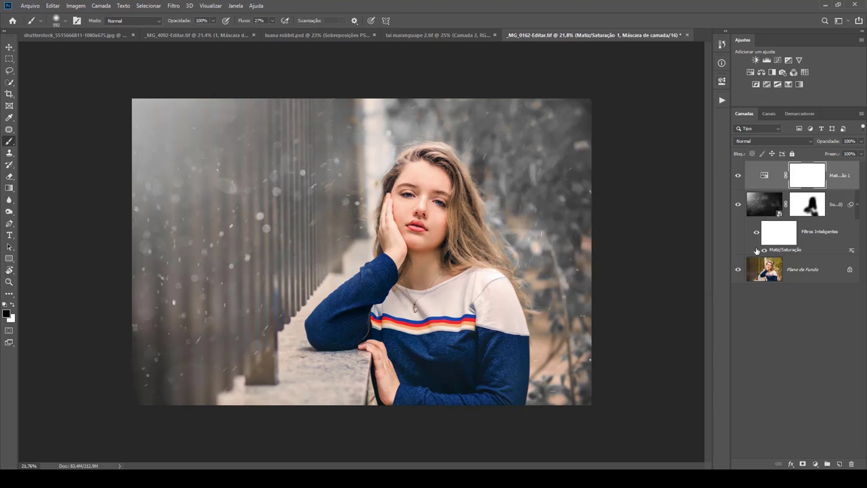
Alt-toggle the background layer's visibility to compare the original photo against the edited result
key(alt)
alt+click(739, 271)
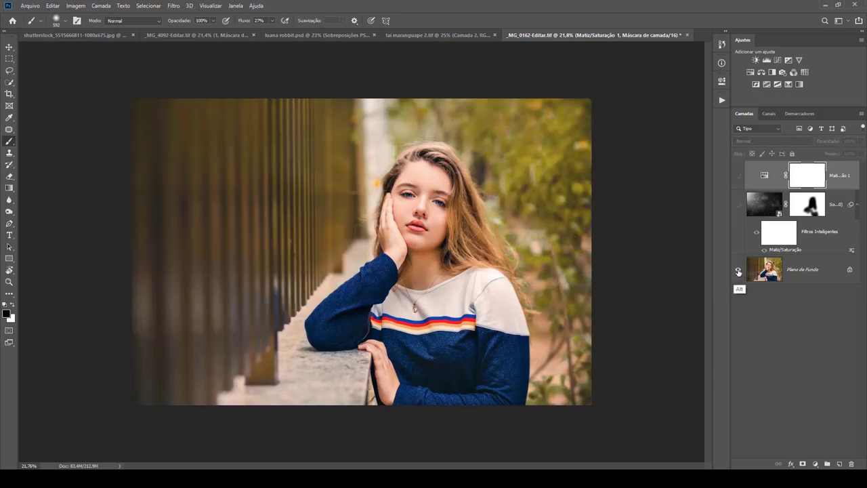
alt+click(739, 272)
alt+click(739, 271)
alt+click(739, 271)
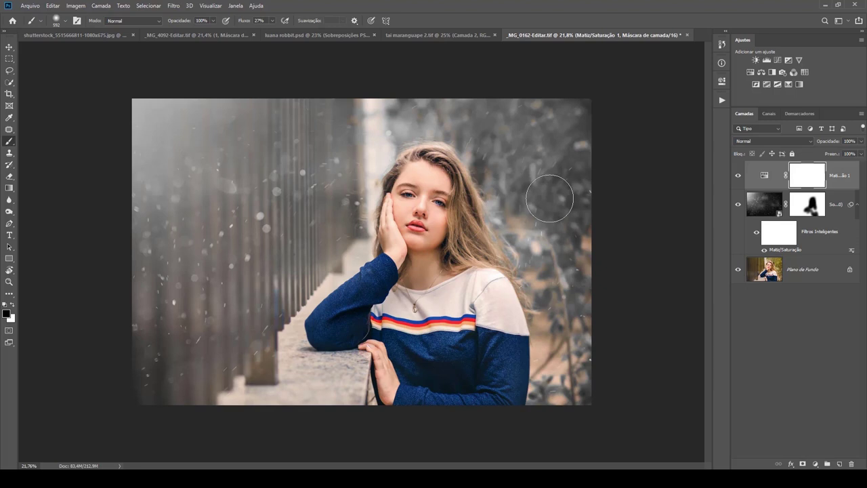